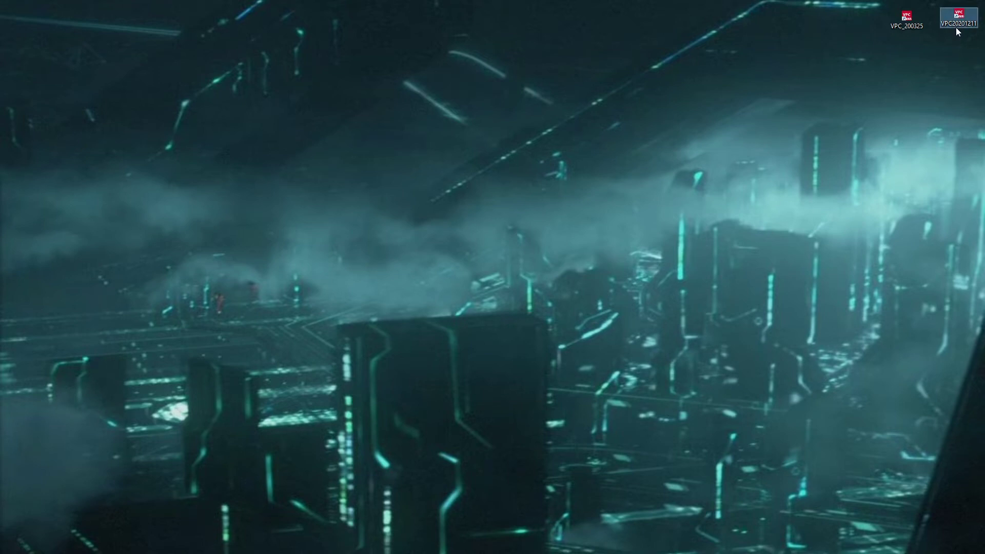
Bring up the file actions for the VPC20201211 configuration program
right_click(961, 12)
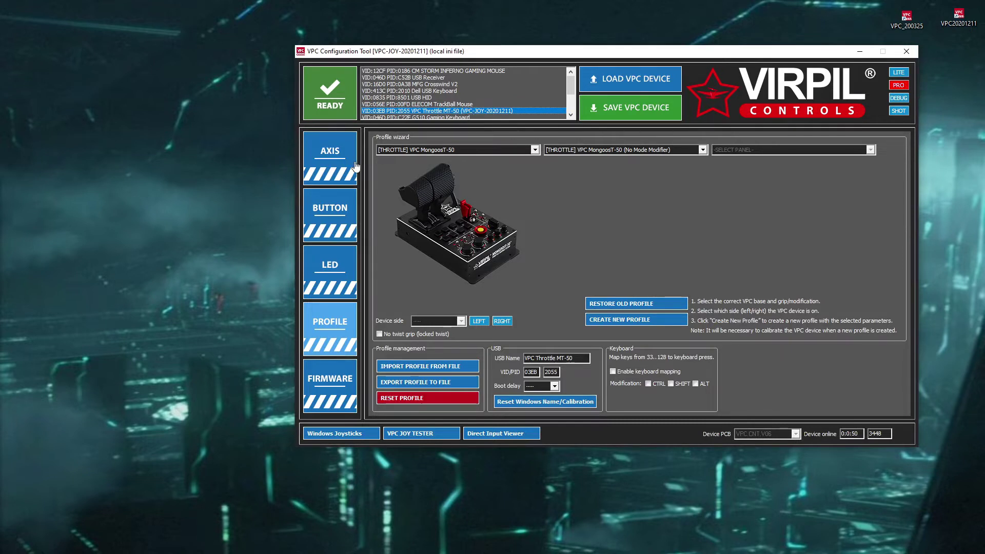
Show the MT-50 button setup with Right Grip on port 7 and Throttle Panel on port 6
left_click(341, 211)
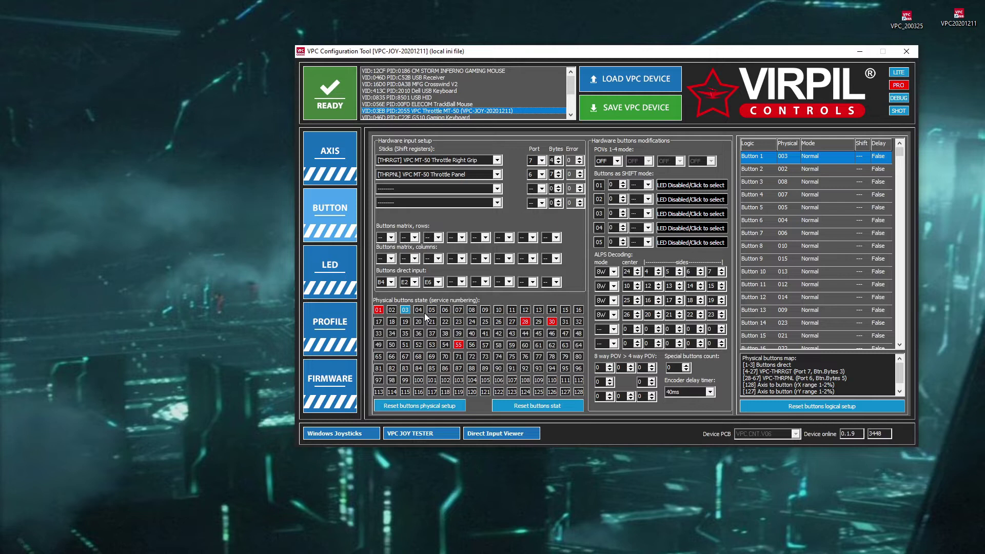
Show the MT-50 axis settings listing rX, rY, rZ, Z, Slider and Dial
left_click(340, 177)
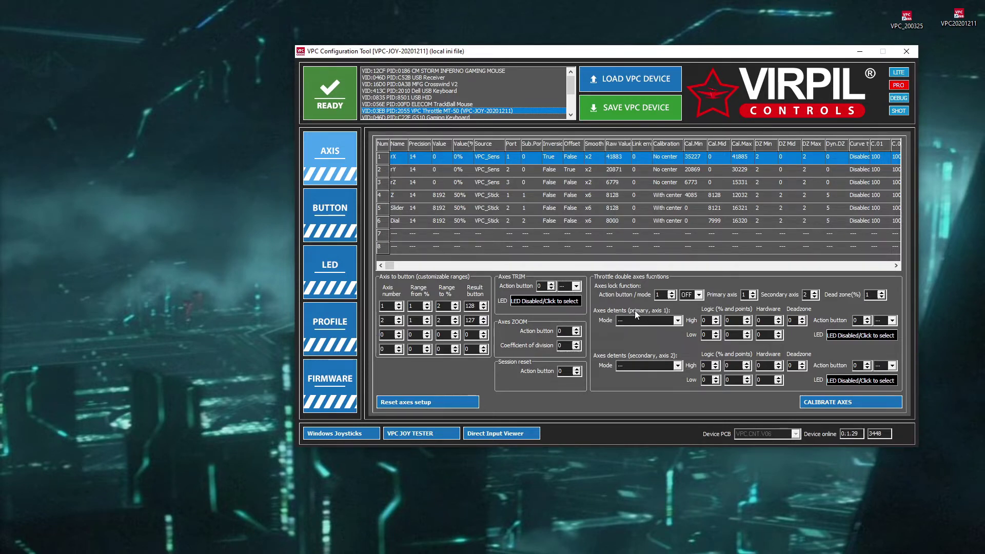
Give primary-axis detents Virtual. HOLD OFF mode, high 80%, low 5%, unlock button 3 ON
left_click(678, 322)
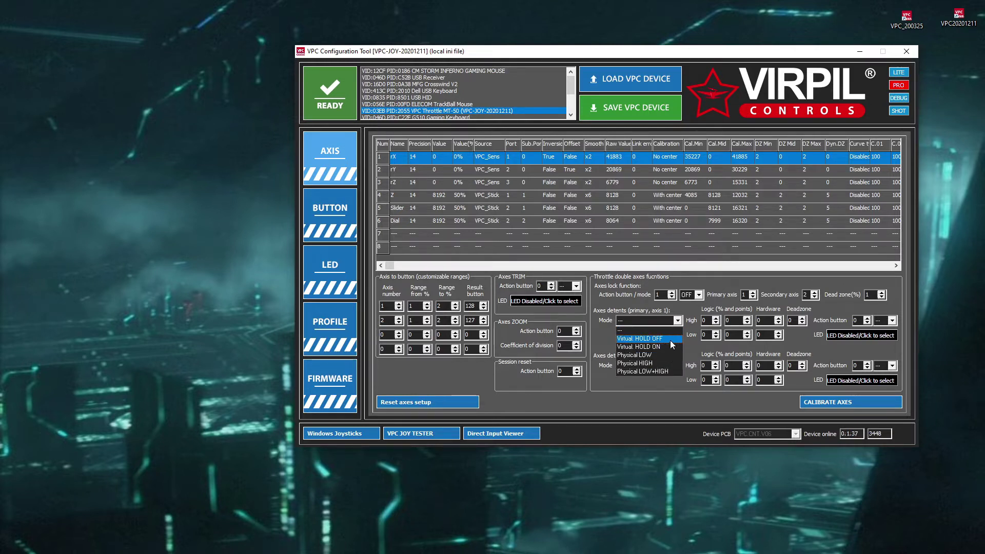
left_click(667, 340)
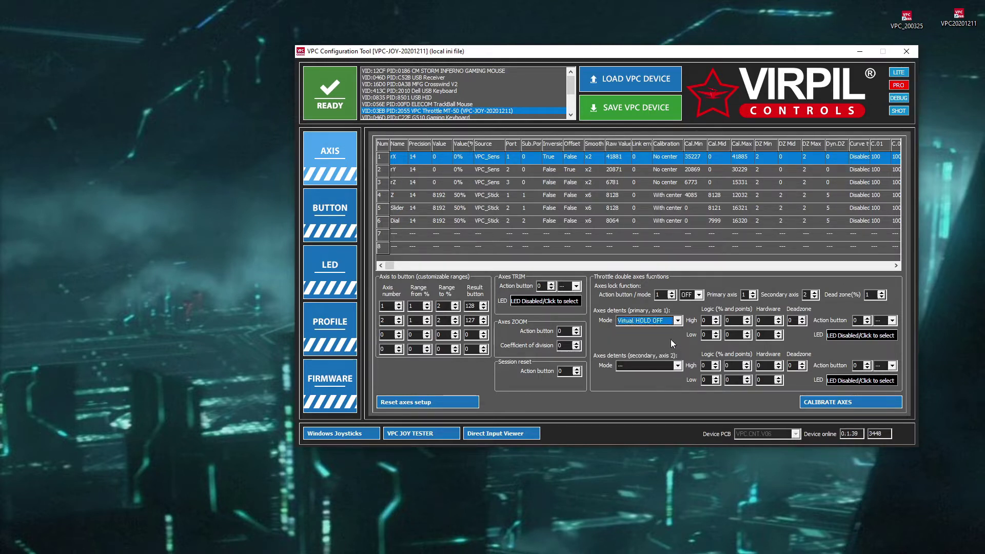
left_click(706, 321)
type("8")
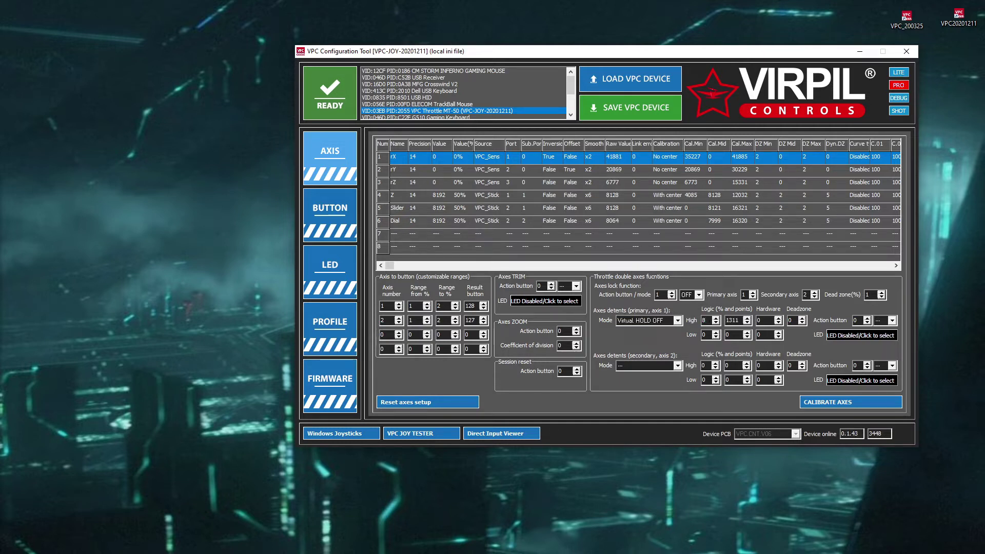
type("0")
key("Tab")
type("5")
double_click(867, 318)
left_click(893, 320)
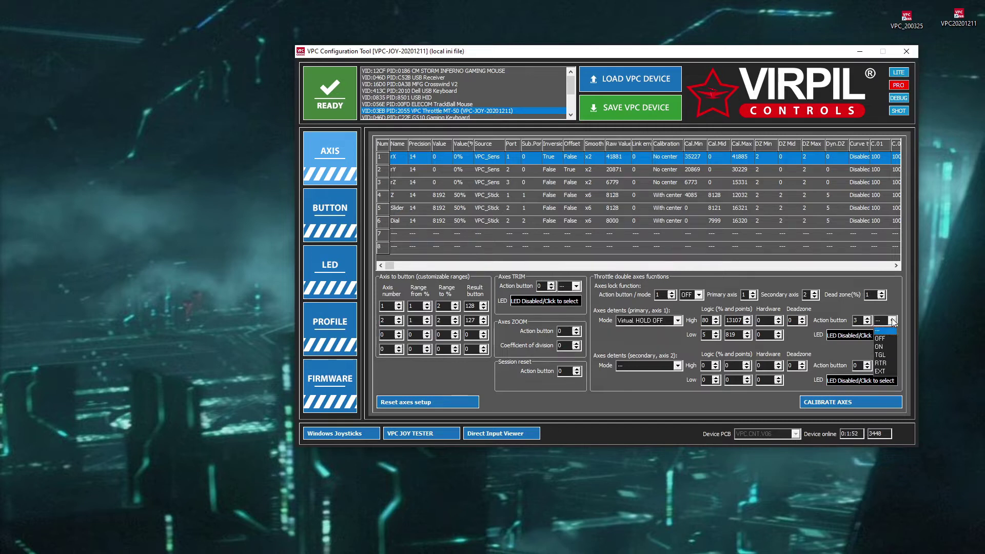
left_click(885, 346)
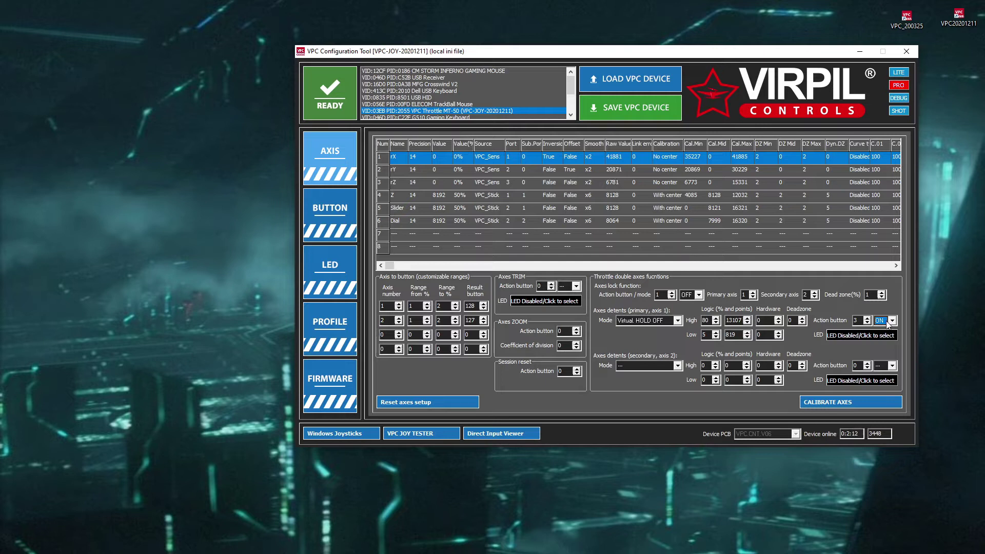
Write the primary-axis detent settings to the throttle's EEPROM with SAVE VPC DEVICE
left_click(641, 108)
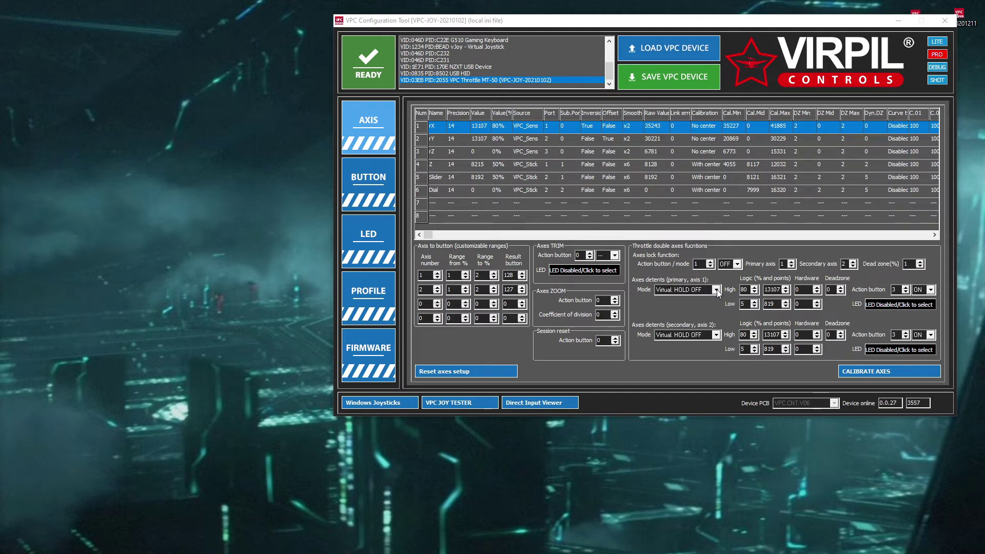
Change both primary and secondary axis detent modes to Virtual. HOLD ON
left_click(716, 290)
left_click(712, 321)
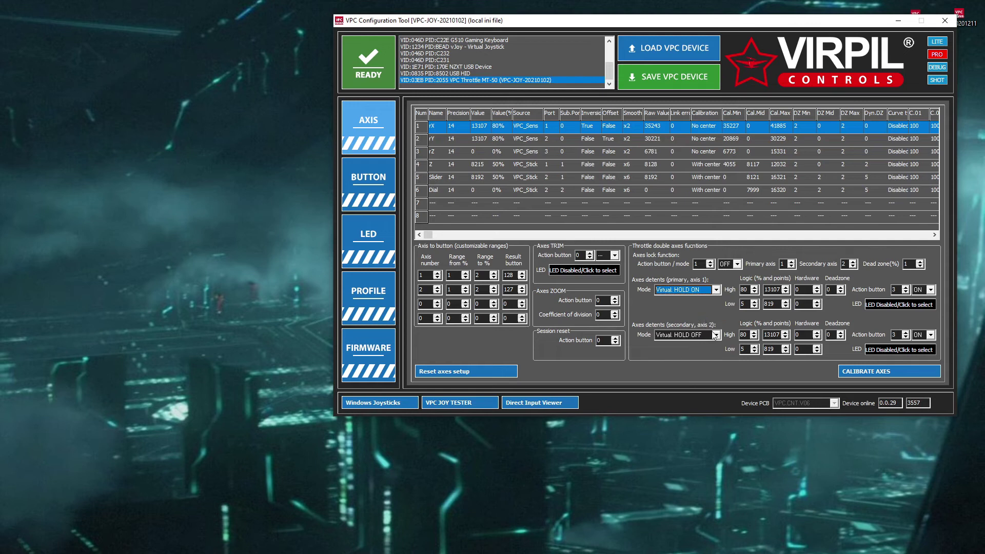
left_click(714, 335)
left_click(708, 362)
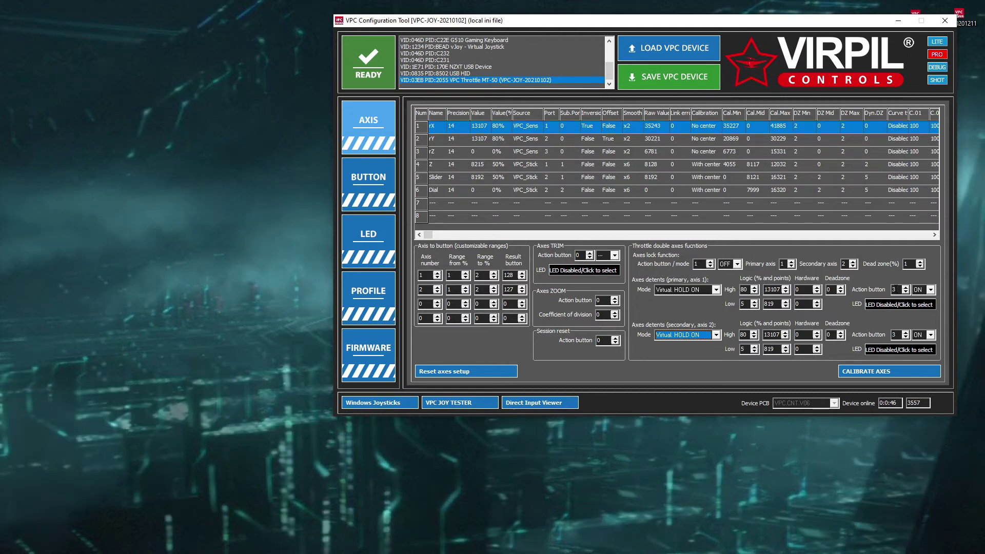
Make the primary detent cue light [ALL] All RGB LEDs in red
left_click(896, 306)
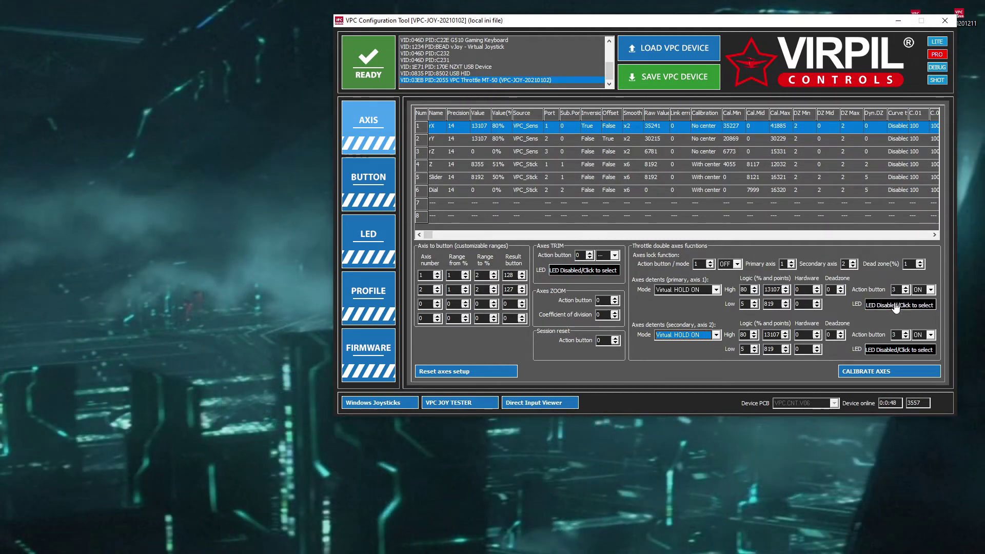
left_click(881, 221)
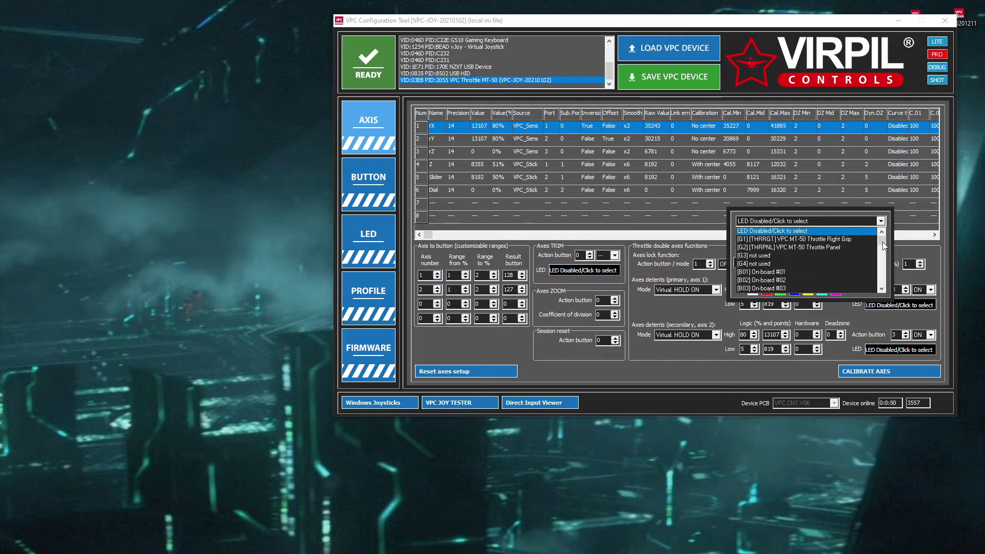
left_click_drag(883, 243, 886, 284)
left_click(790, 266)
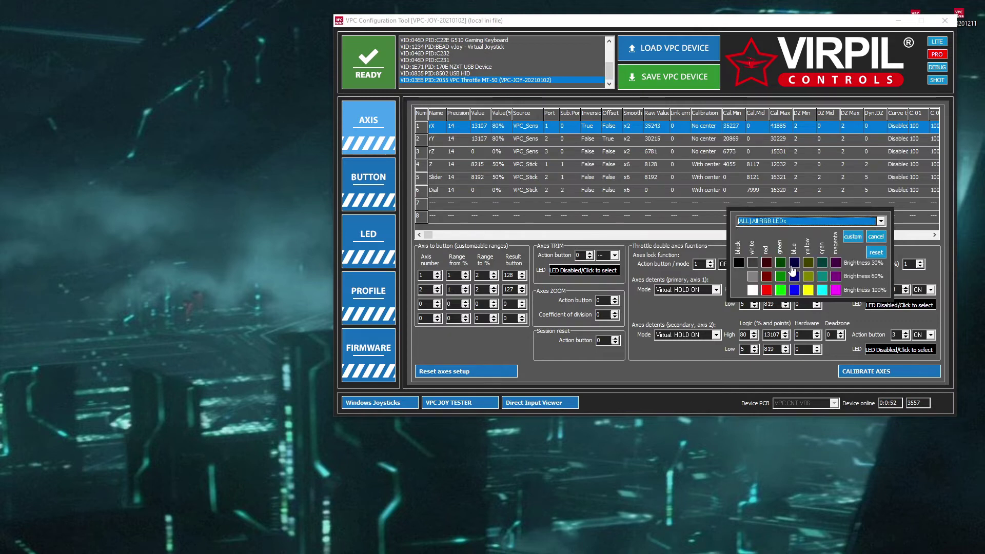
left_click(774, 292)
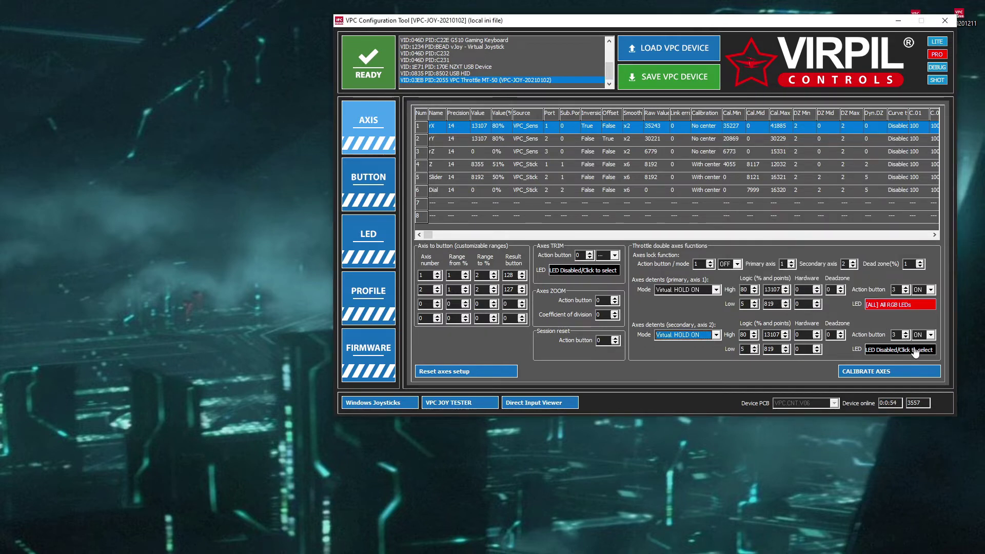
Give the secondary detent the same all-RGB red LED cue and save to the throttle
left_click(899, 350)
left_click(901, 267)
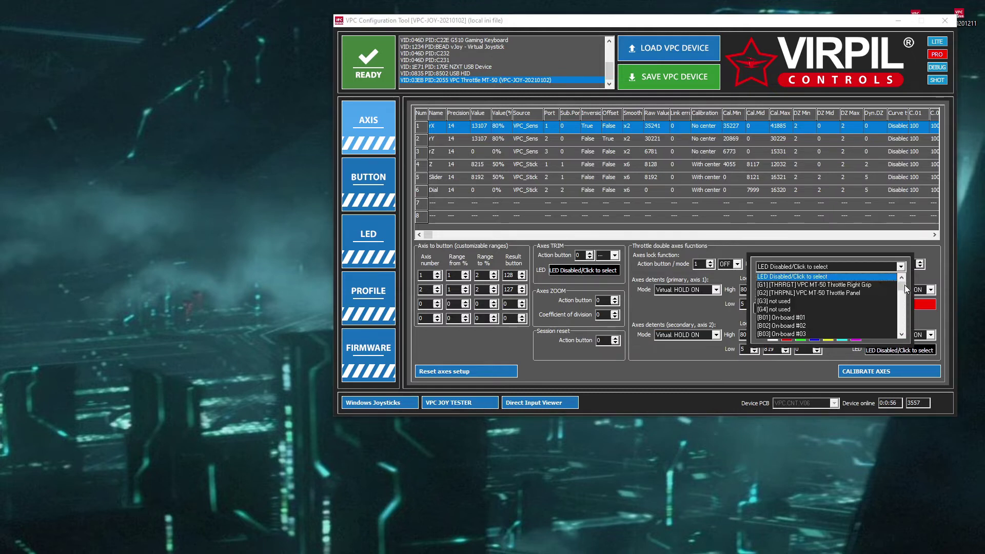
scroll(904, 284, "down", 5)
left_click(860, 318)
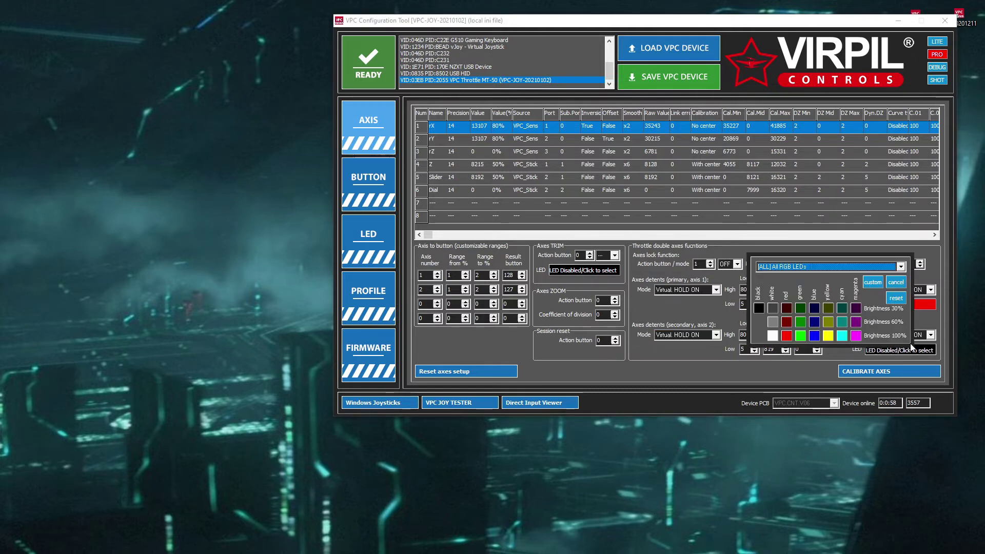
left_click(786, 336)
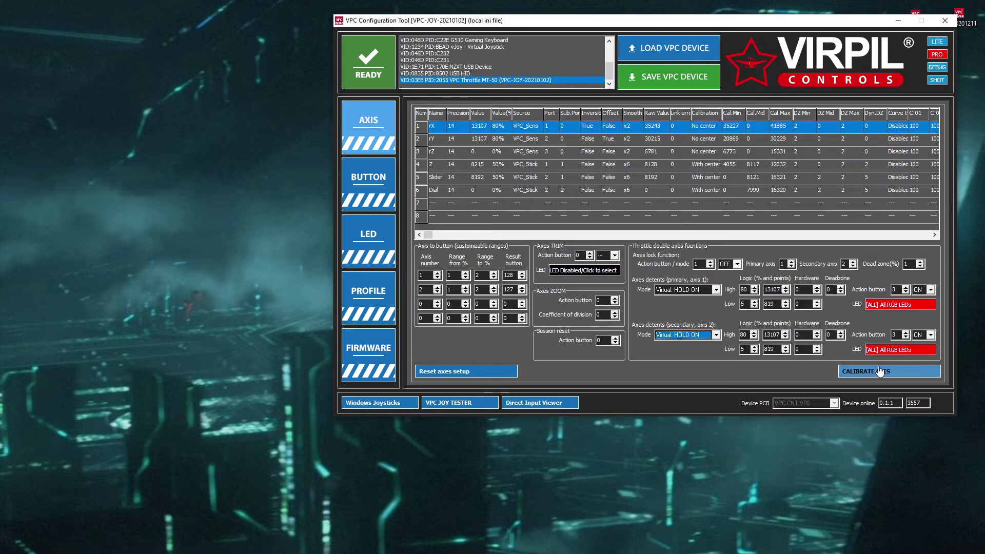
left_click(674, 82)
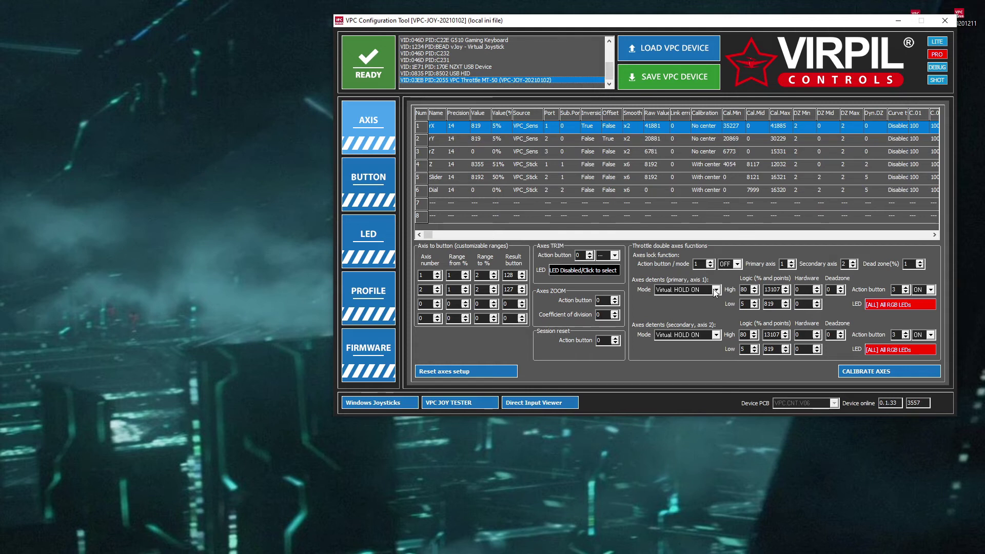
left_click(716, 291)
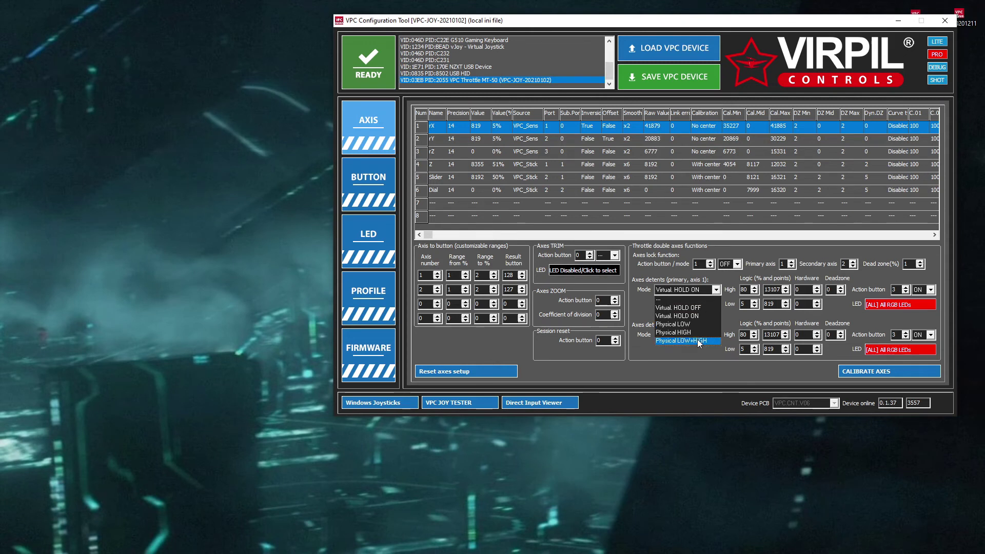
left_click(640, 301)
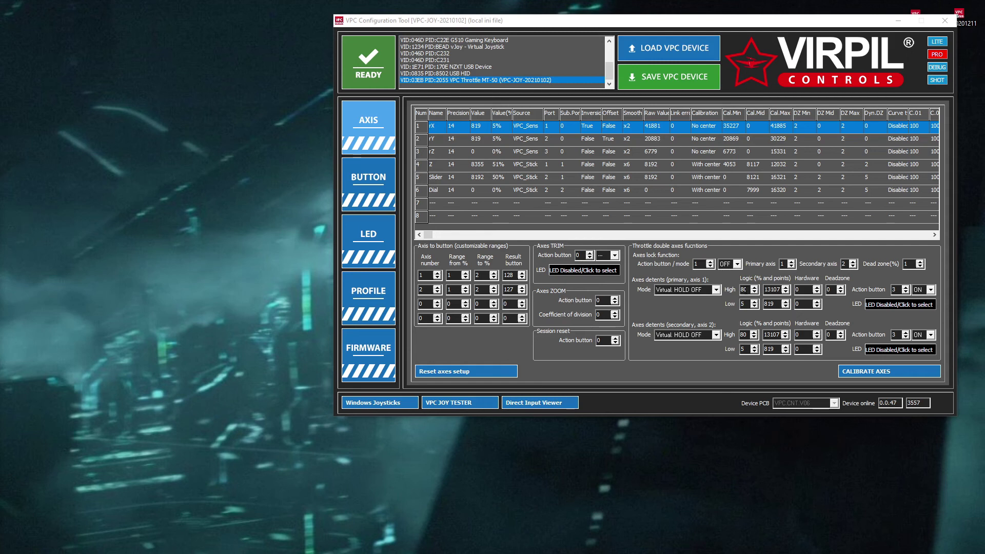
Select the primary axis's 80% high detent value
double_click(744, 289)
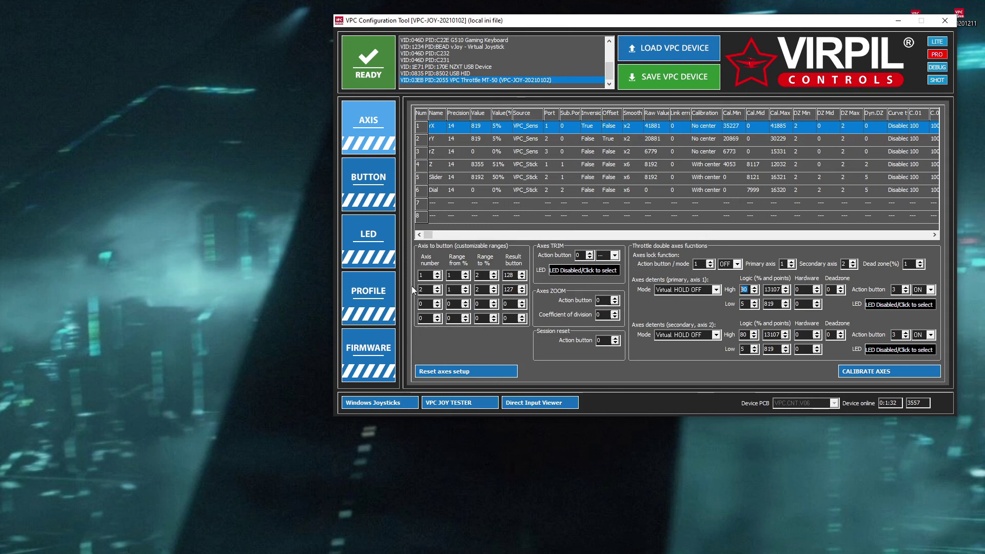
Show the MT-50 PROFILE page with the profile wizard and USB name settings
left_click(363, 304)
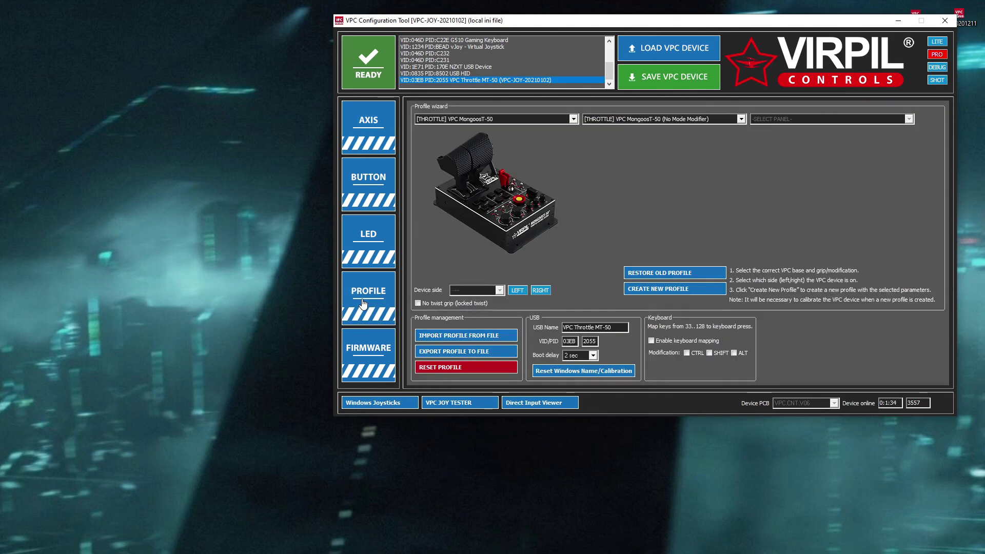